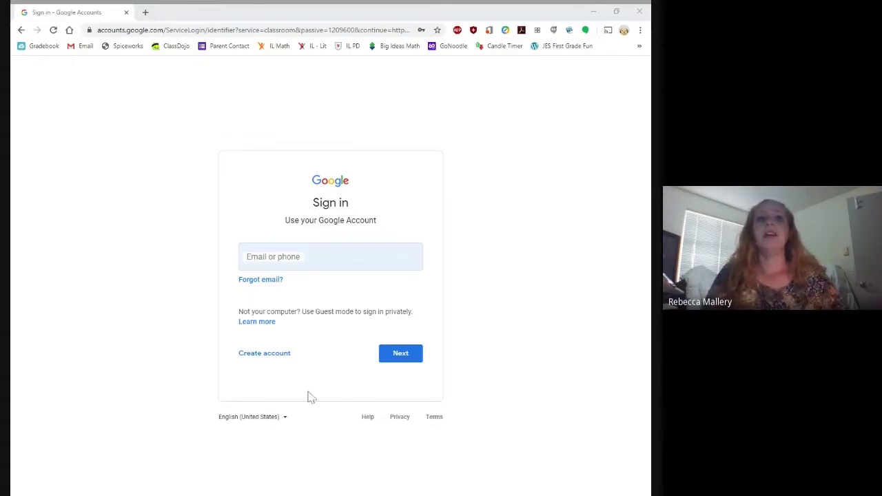
Step: Sign in with the student's school email address and password, replacing the autofilled password
{"action": "left_click", "coordinate": [329, 256]}
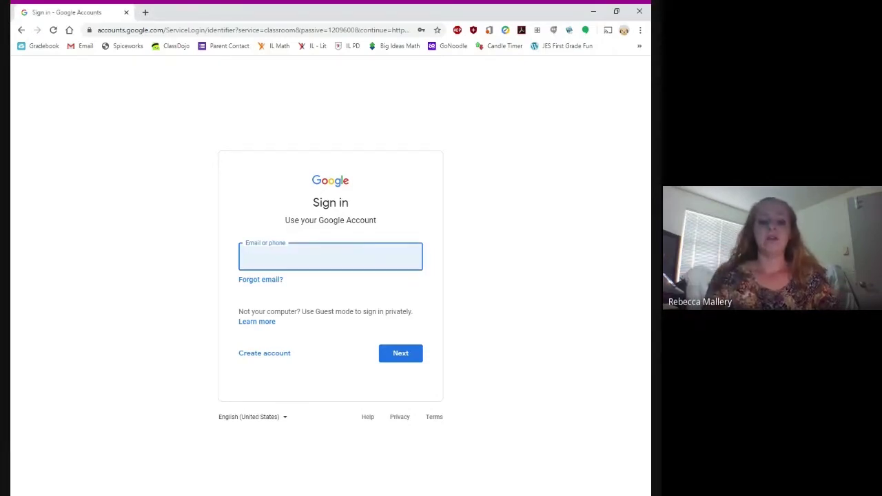
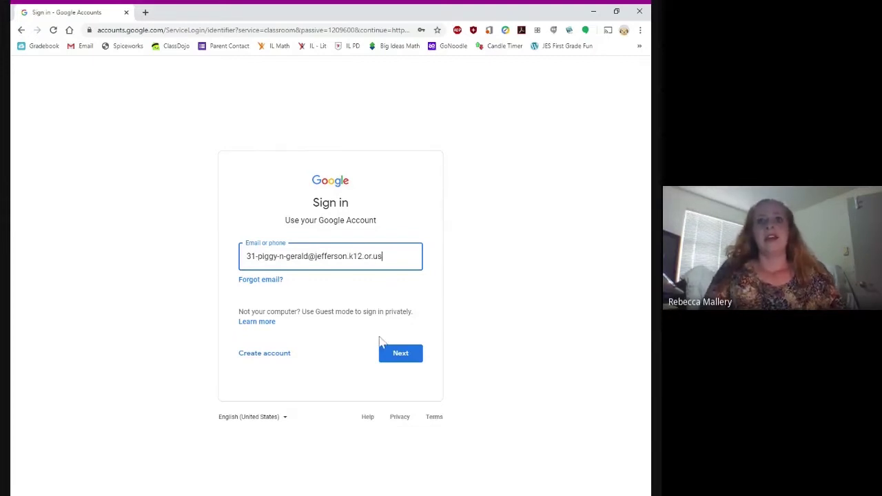
{"action": "left_click", "coordinate": [402, 356]}
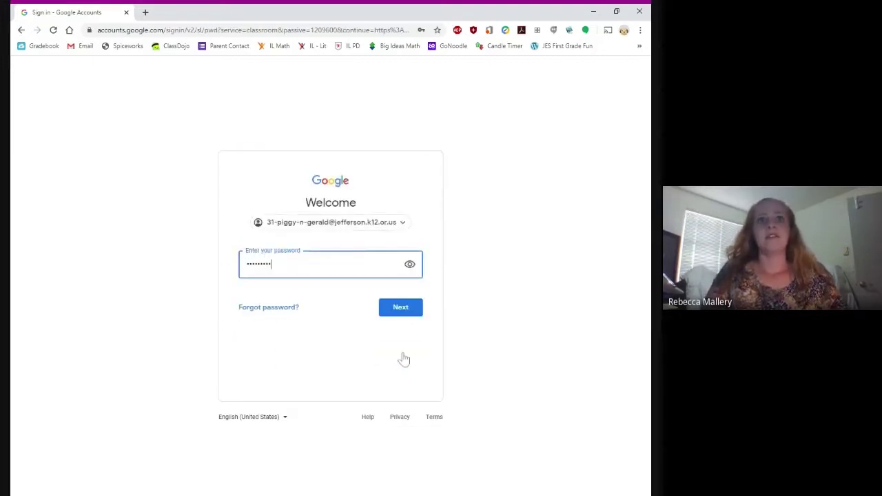
{"action": "key", "text": "BackSpace"}
{"action": "key", "text": "BackSpace"}
{"action": "key", "text": "BackSpace"}
{"action": "key", "text": "BackSpace"}
{"action": "key", "text": "BackSpace"}
{"action": "key", "text": "BackSpace"}
{"action": "key", "text": "BackSpace"}
{"action": "key", "text": "BackSpace"}
{"action": "key", "text": "BackSpace"}
{"action": "key", "text": "BackSpace"}
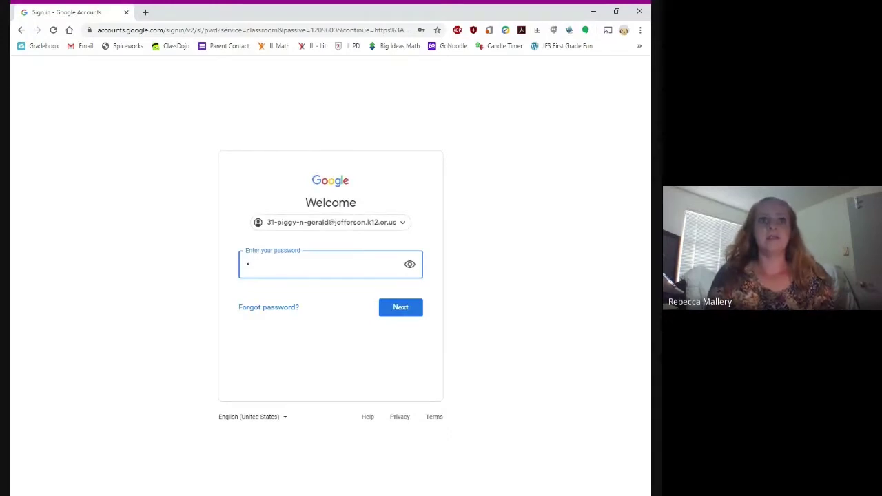
{"action": "type", "text": "••••••••••"}
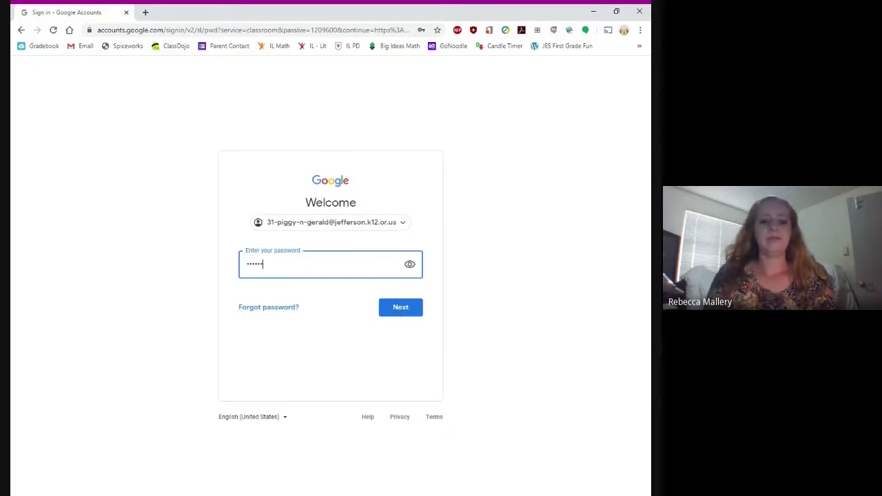
{"action": "left_click", "coordinate": [407, 310]}
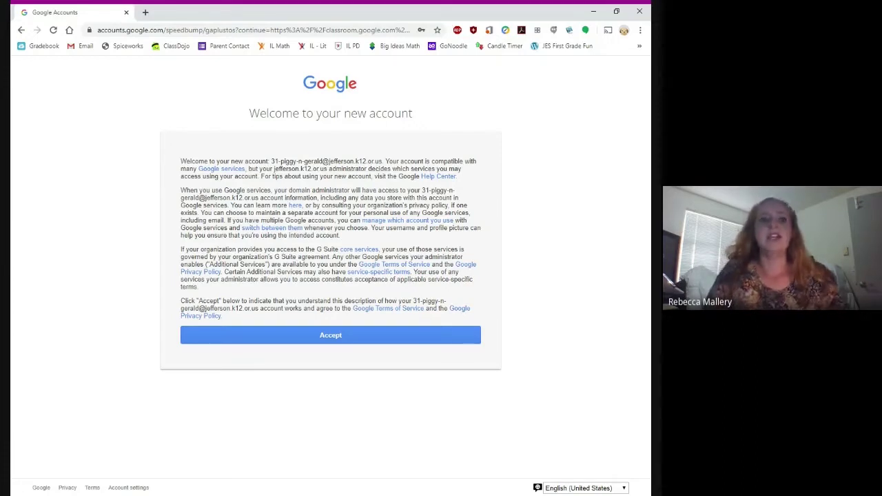
Step: Accept the terms on the 'Welcome to your new account' page
{"action": "left_click", "coordinate": [330, 337]}
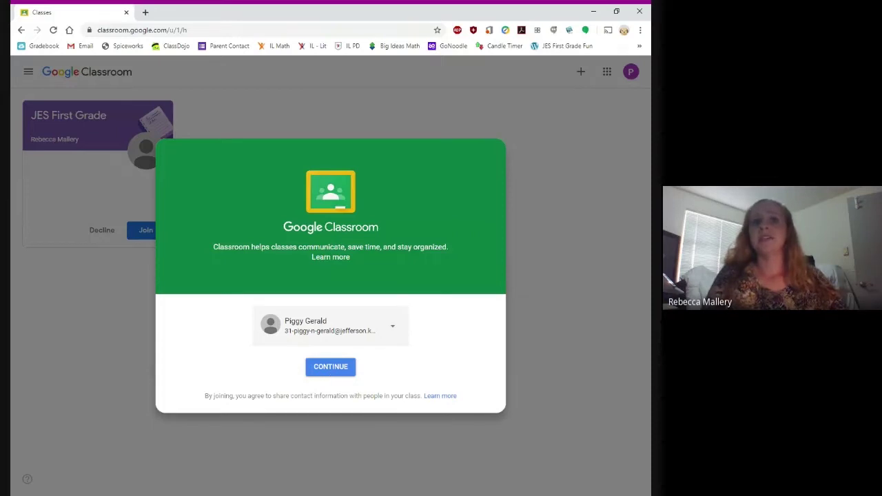
Step: Continue into Classroom, pick the student role, and join JES First Grade
{"action": "left_click", "coordinate": [330, 369]}
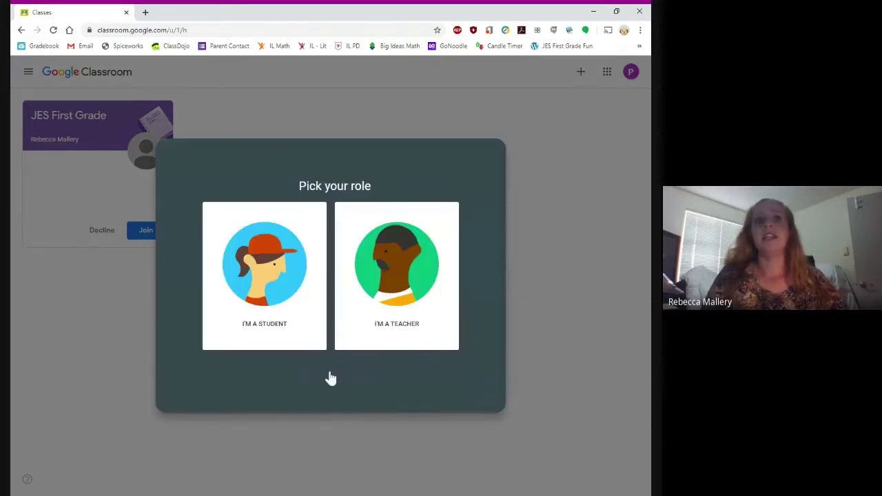
{"action": "left_click", "coordinate": [275, 270]}
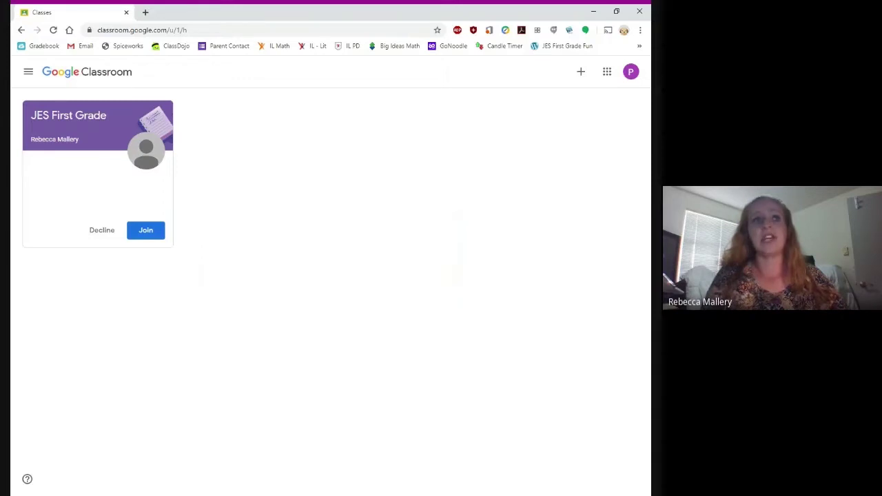
{"action": "left_click", "coordinate": [146, 236]}
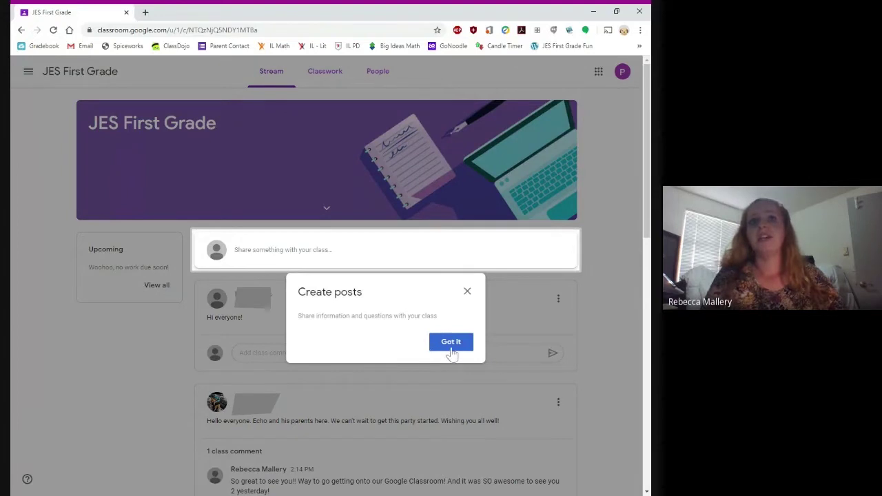
Step: Dismiss the Create posts tip and open JES First Grade's Classwork page
{"action": "left_click", "coordinate": [451, 351]}
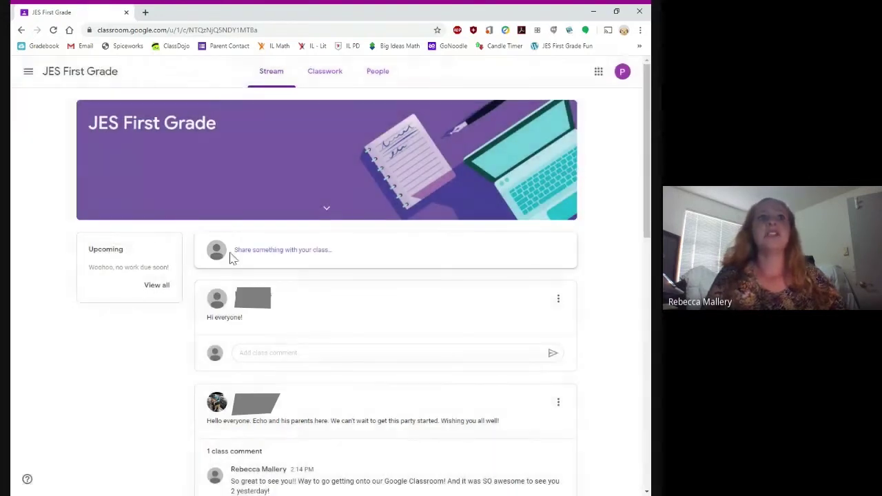
{"action": "left_click", "coordinate": [329, 74]}
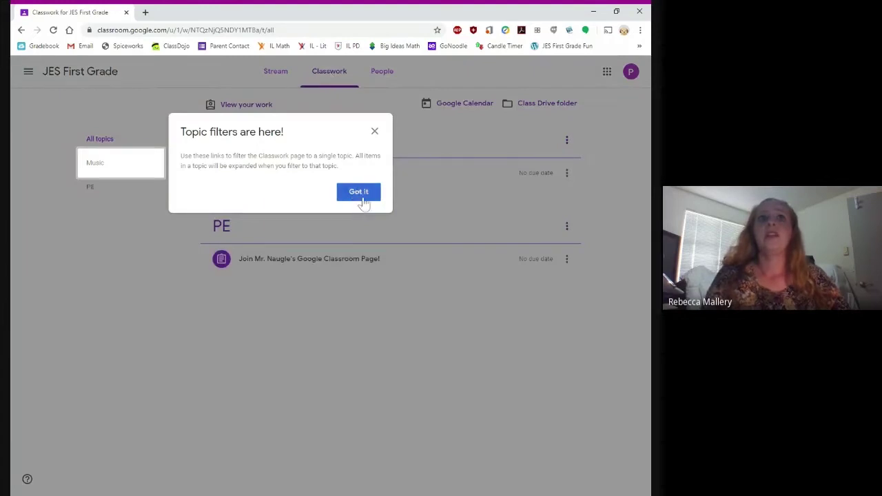
Step: Dismiss the Topic filters tip and close the Music assignment's options menu unchanged
{"action": "left_click", "coordinate": [359, 193]}
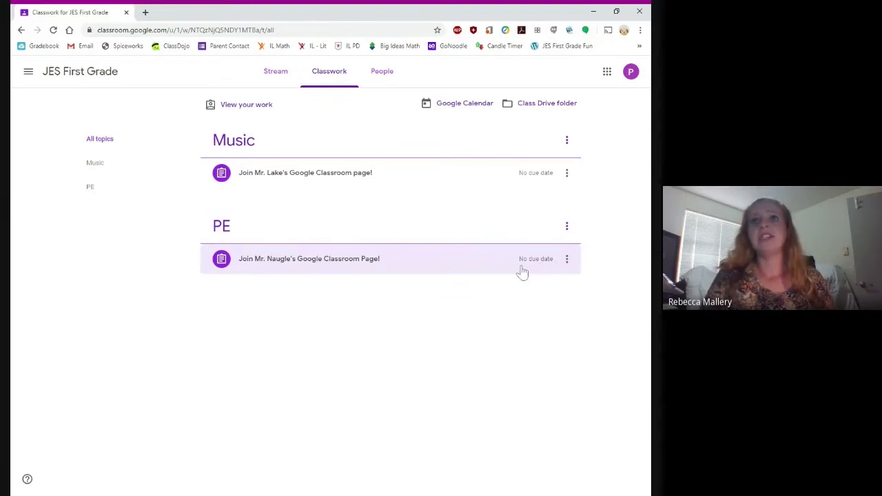
{"action": "left_click", "coordinate": [567, 175]}
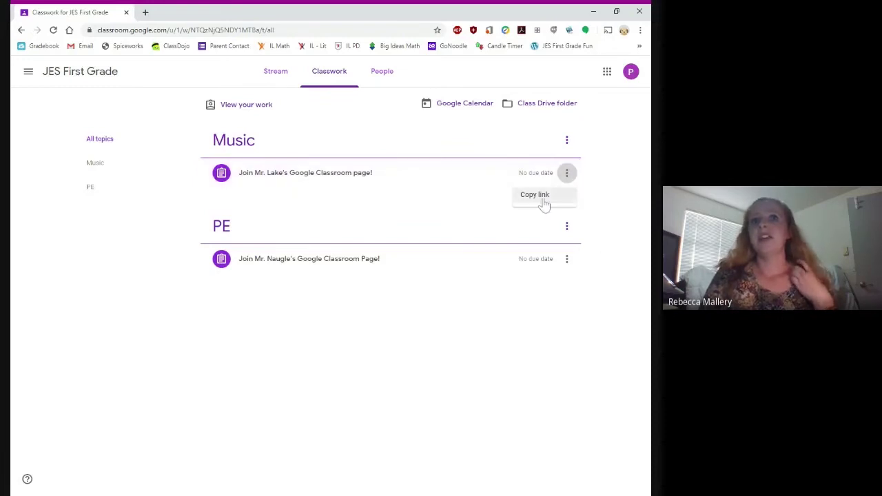
{"action": "left_click", "coordinate": [300, 179]}
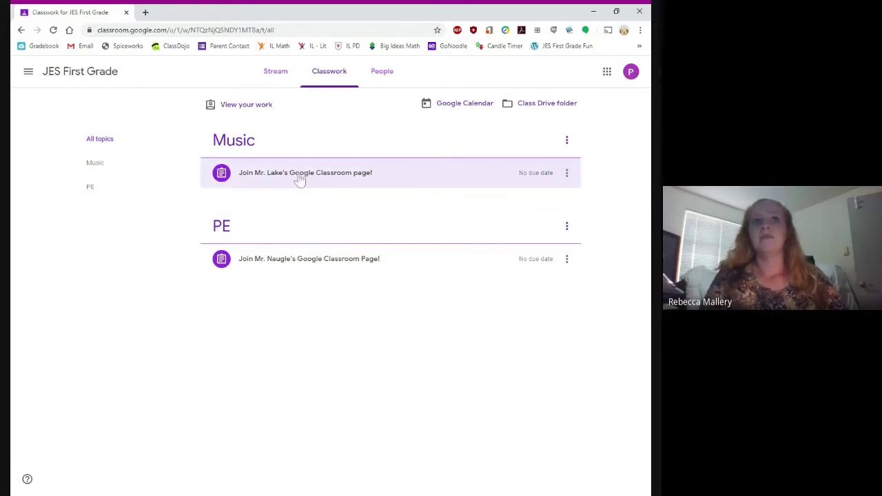
Step: Expand the Music assignment and select the music teacher's class code for copying
{"action": "left_click", "coordinate": [275, 177]}
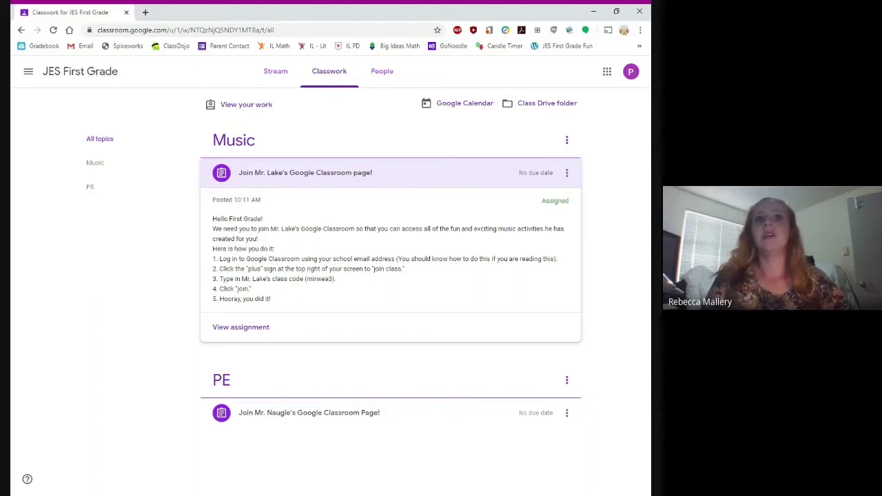
{"action": "left_click_drag", "start_coordinate": [306, 278], "coordinate": [333, 278]}
{"action": "key", "text": "ctrl+c"}
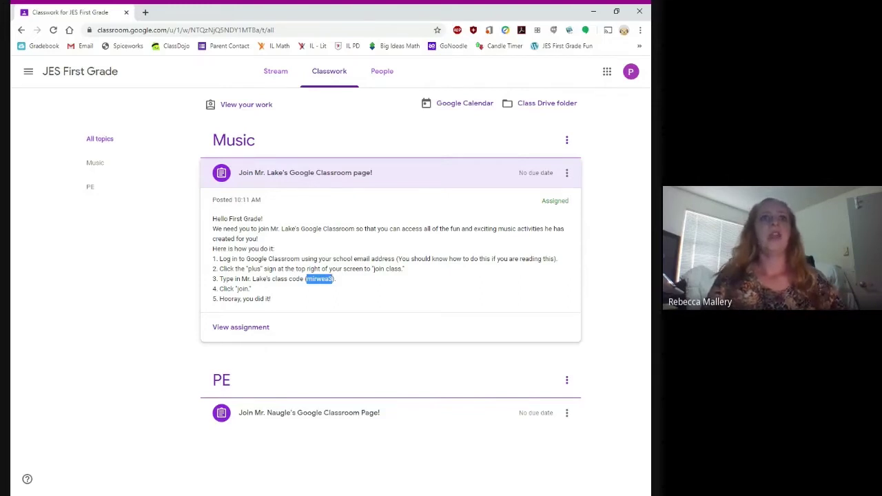
Step: From the classes home, join JES Music - 1 by pasting the copied class code
{"action": "left_click", "coordinate": [74, 80]}
{"action": "left_click", "coordinate": [28, 70]}
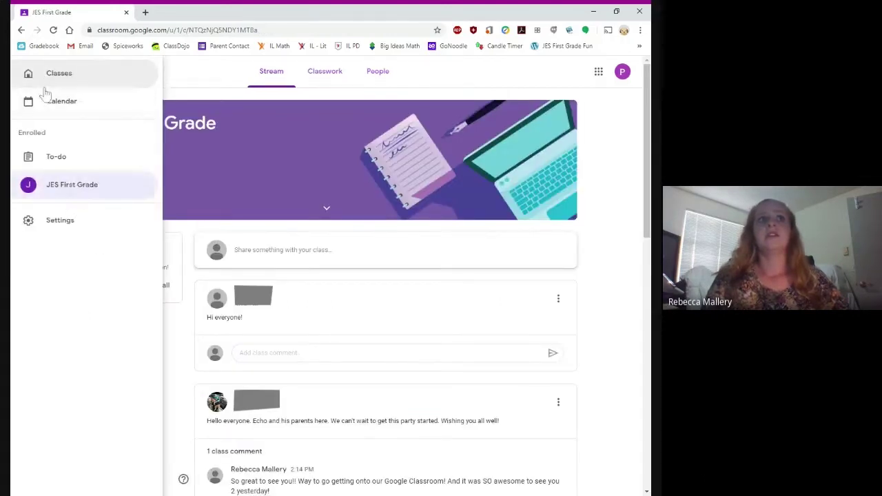
{"action": "left_click", "coordinate": [51, 83]}
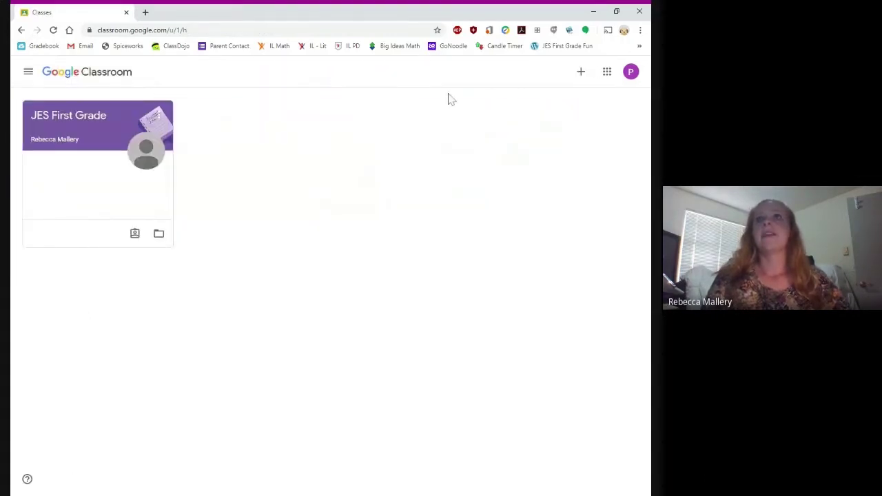
{"action": "left_click", "coordinate": [581, 73]}
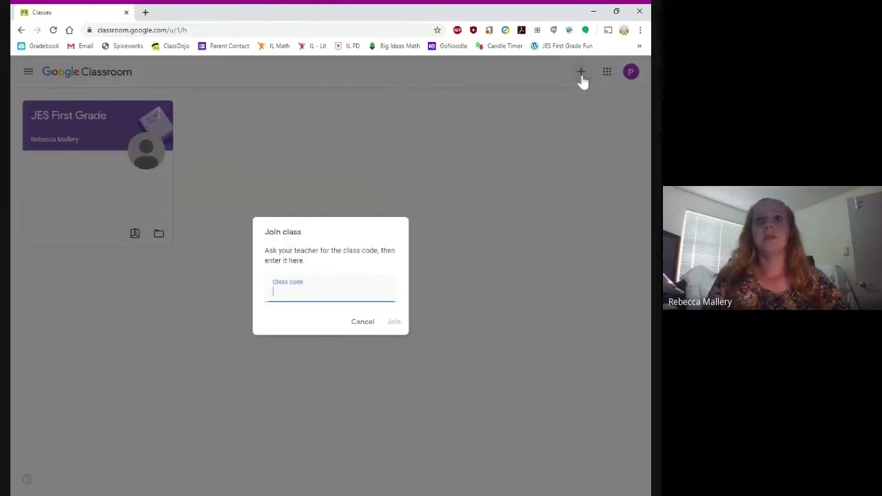
{"action": "key", "text": "ctrl+v"}
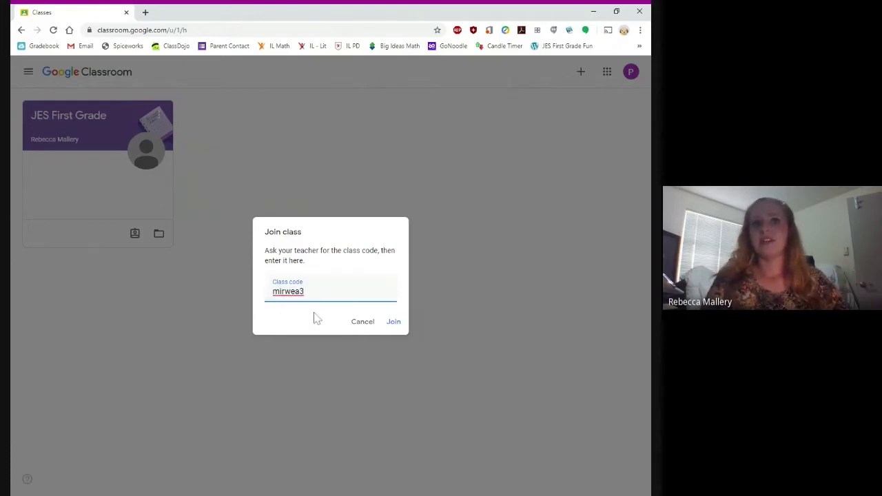
{"action": "left_click", "coordinate": [395, 327]}
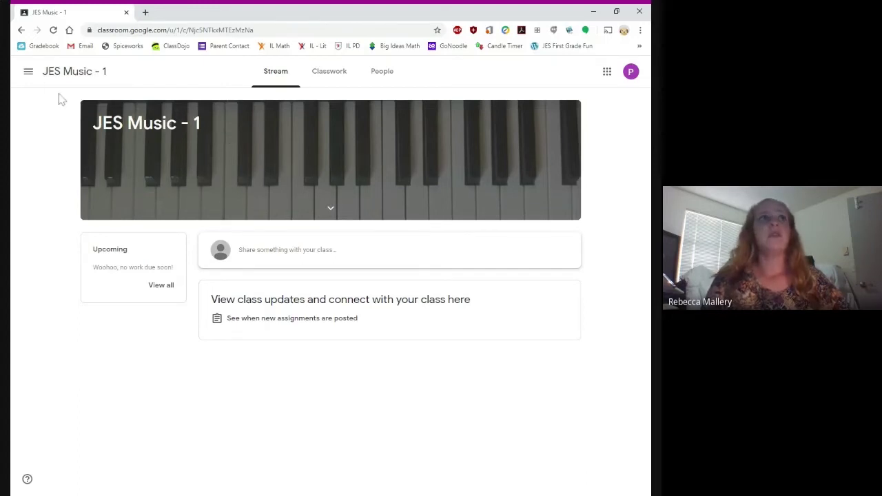
Step: Return to the JES First Grade class via the classes home page
{"action": "left_click", "coordinate": [28, 72]}
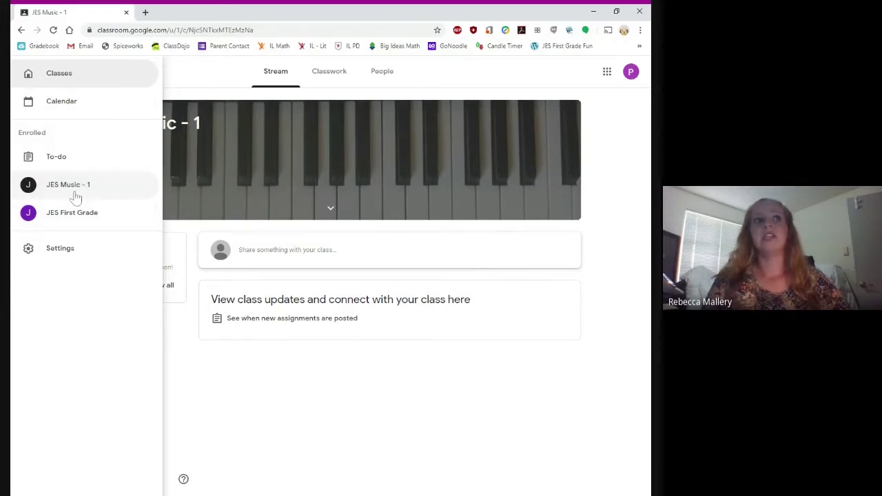
{"action": "left_click", "coordinate": [58, 81]}
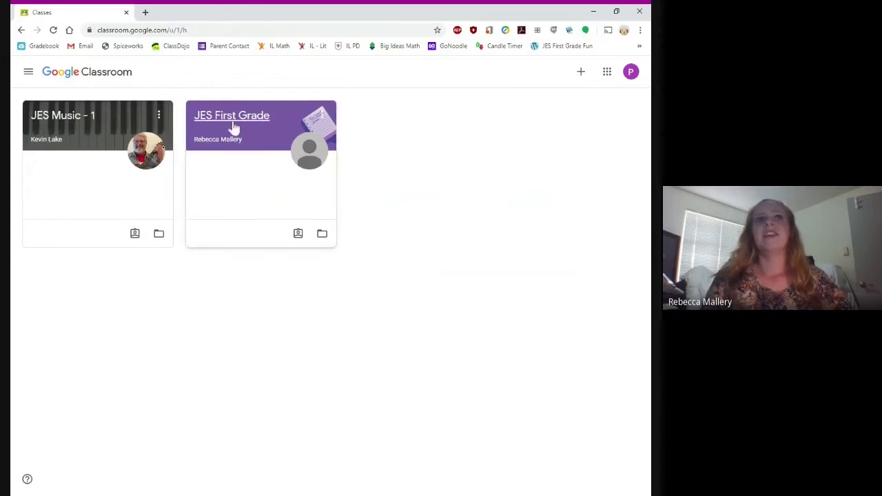
{"action": "left_click", "coordinate": [233, 128]}
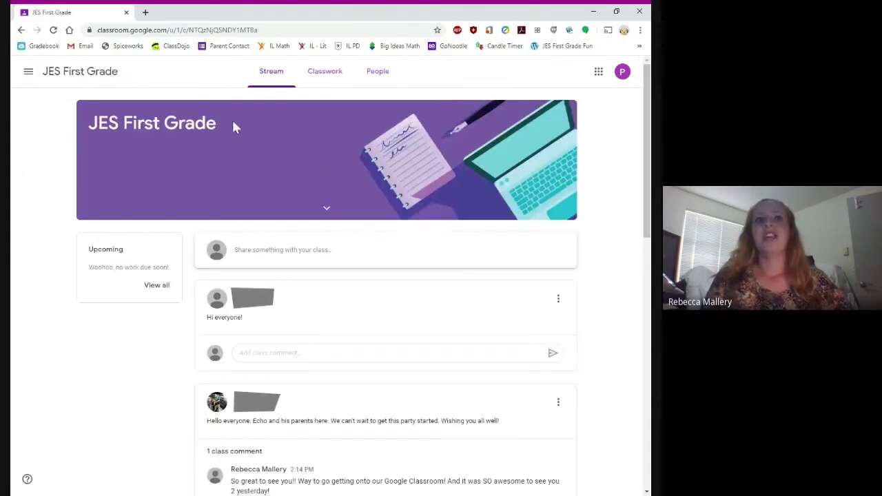
Step: Open the Music join-class assignment from Classwork and mark it as done without attachments
{"action": "left_click", "coordinate": [321, 76]}
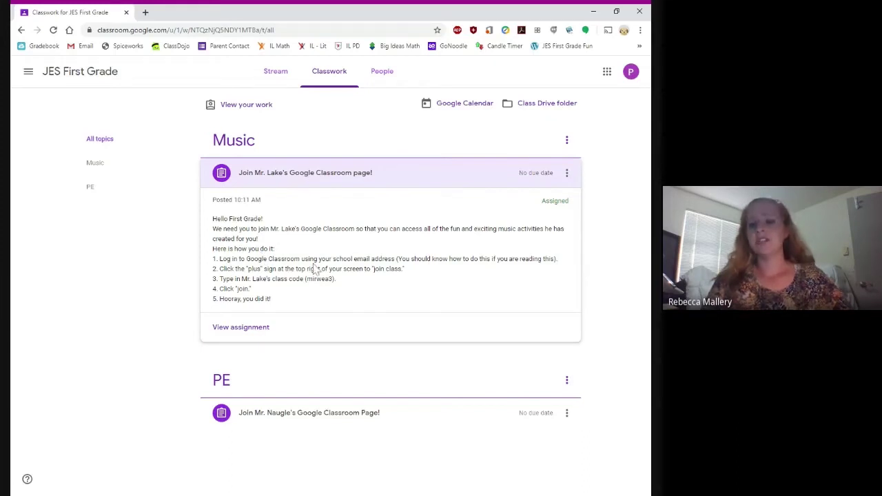
{"action": "left_click", "coordinate": [255, 329]}
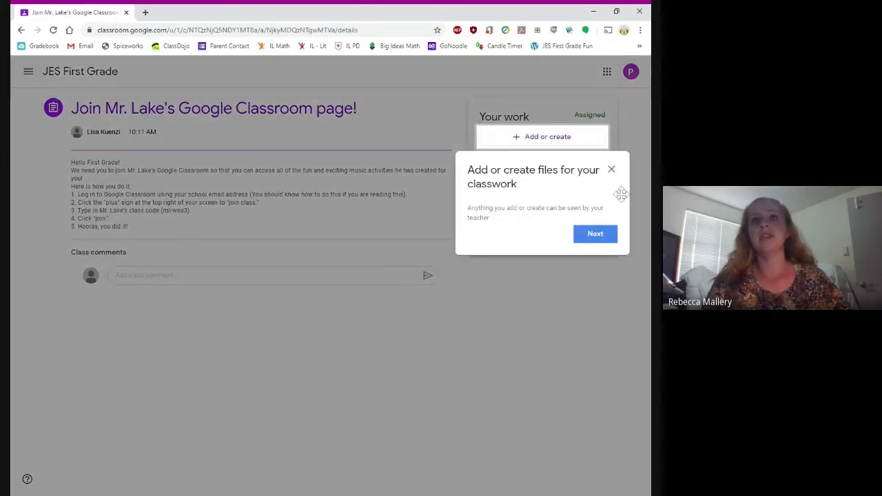
{"action": "left_click", "coordinate": [611, 169]}
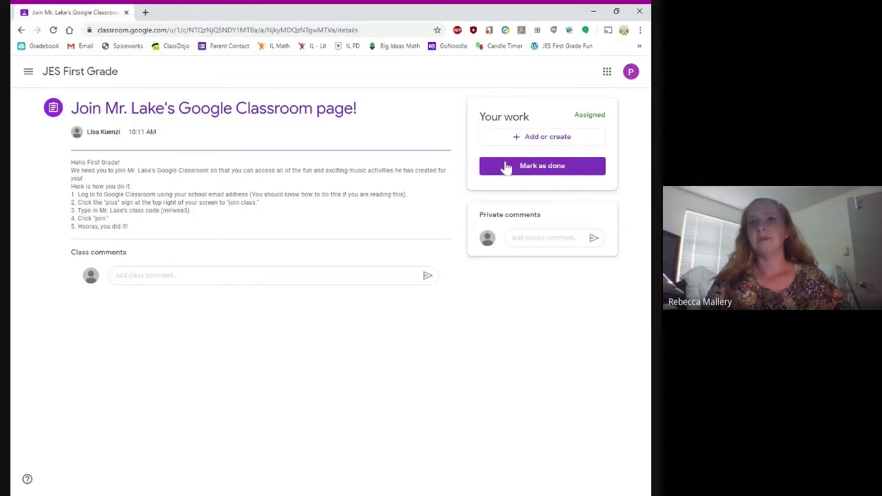
{"action": "left_click", "coordinate": [561, 168]}
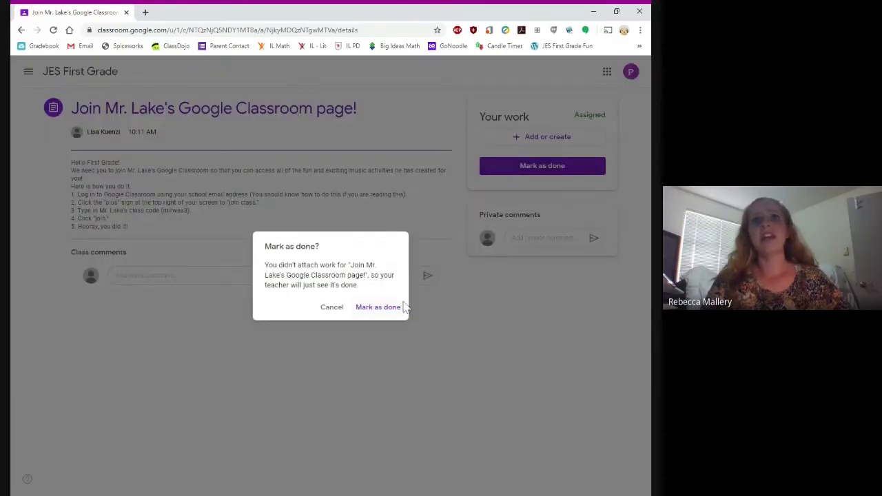
{"action": "left_click", "coordinate": [389, 308]}
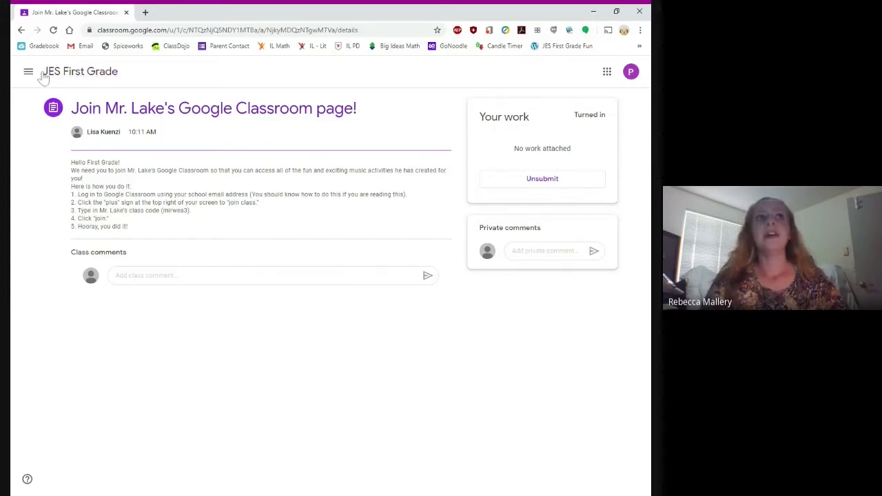
Step: Expand the PE assignment in JES First Grade's Classwork and select its class code
{"action": "left_click", "coordinate": [102, 71]}
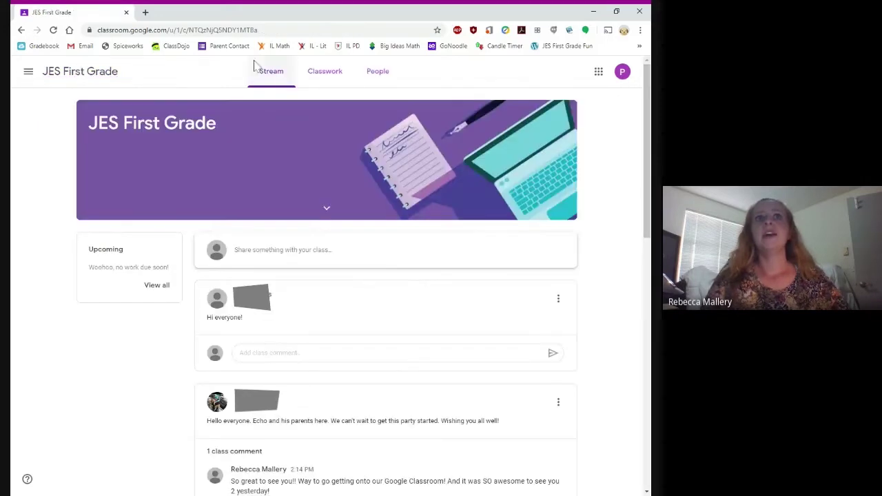
{"action": "left_click", "coordinate": [328, 71]}
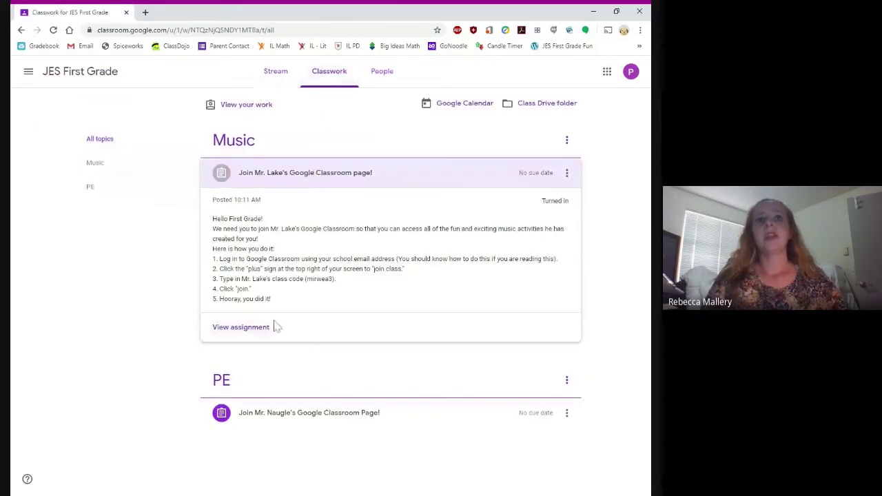
{"action": "left_click", "coordinate": [326, 426]}
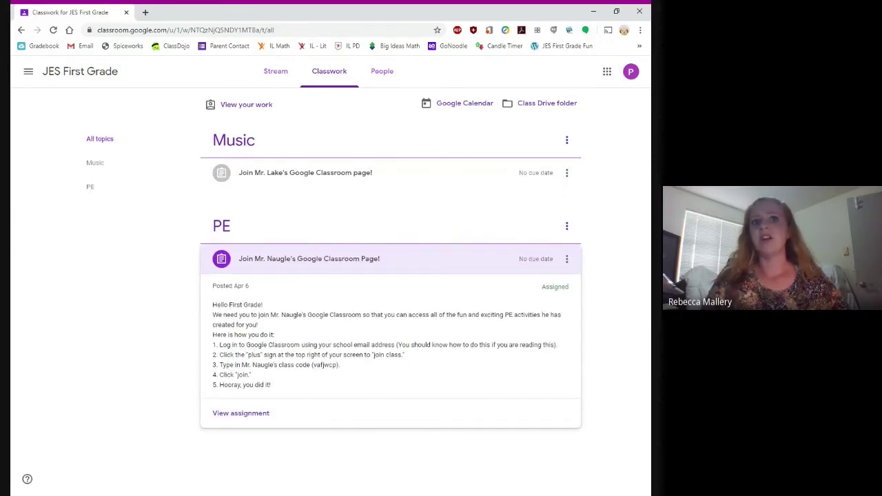
{"action": "left_click_drag", "start_coordinate": [313, 365], "coordinate": [337, 365]}
{"action": "key", "text": "ctrl+c"}
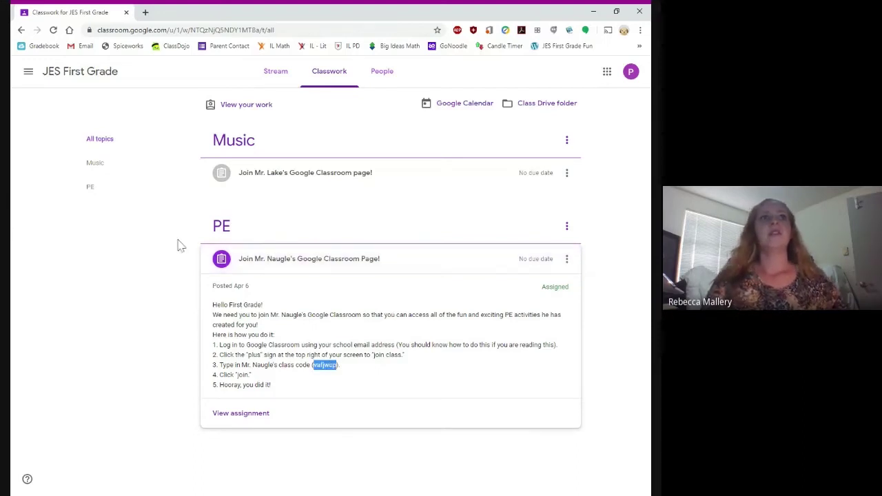
Step: Join JES PE -1 from the classes home using the pasted PE class code
{"action": "left_click", "coordinate": [28, 74]}
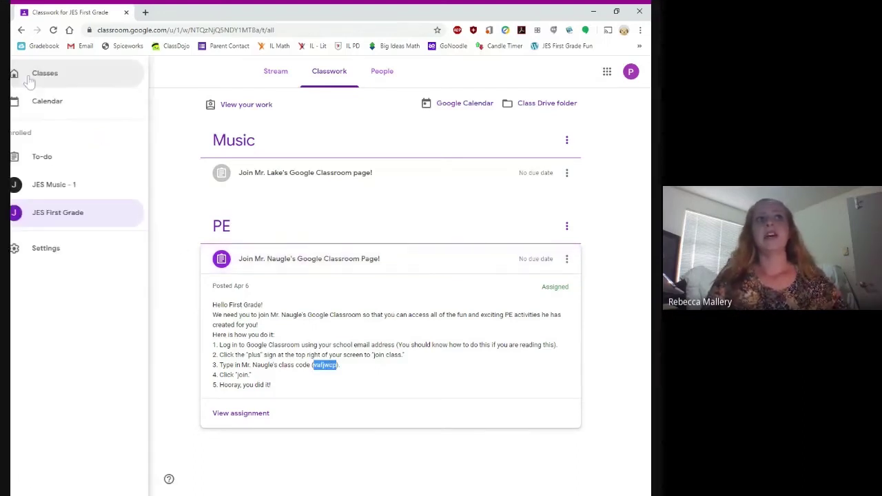
{"action": "left_click", "coordinate": [86, 83]}
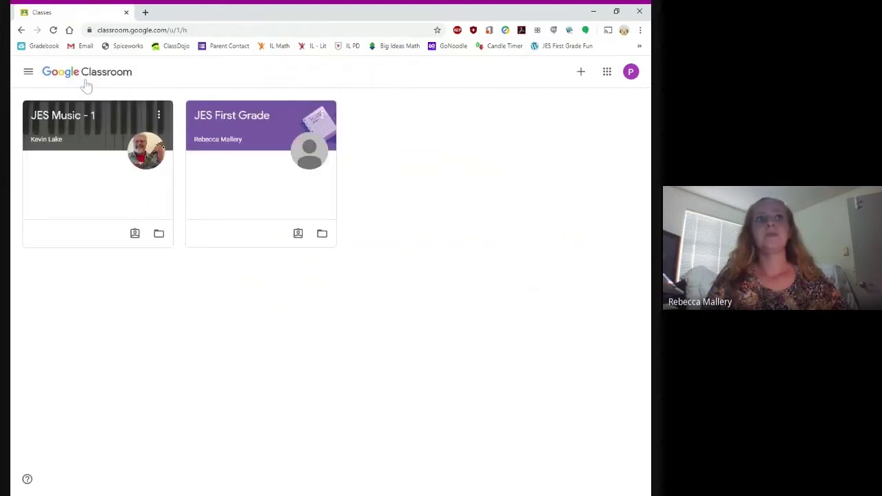
{"action": "left_click", "coordinate": [581, 75]}
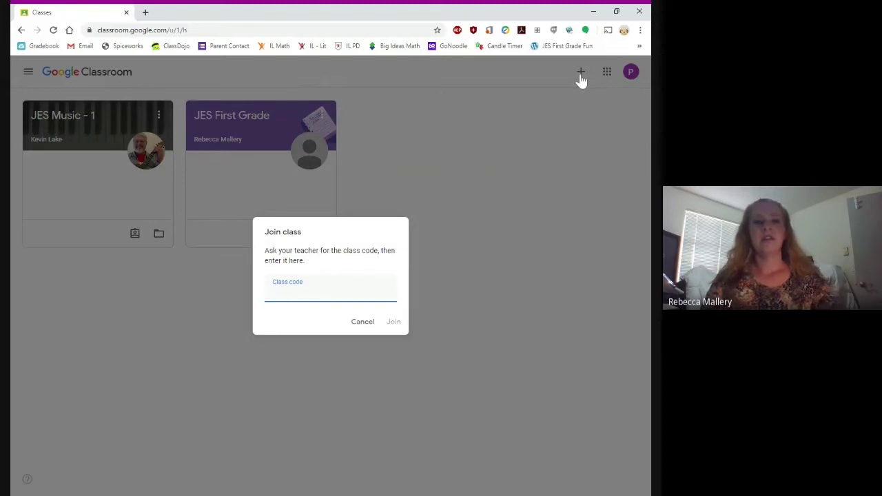
{"action": "key", "text": "ctrl+v"}
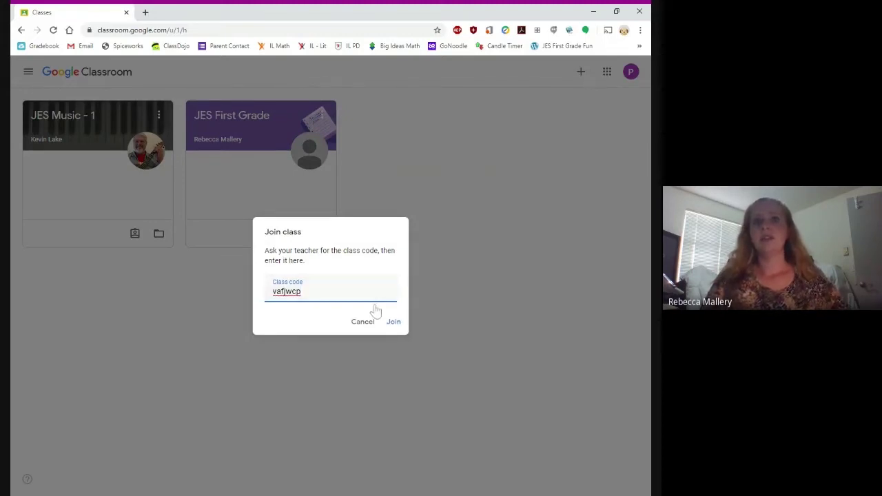
{"action": "left_click", "coordinate": [394, 322]}
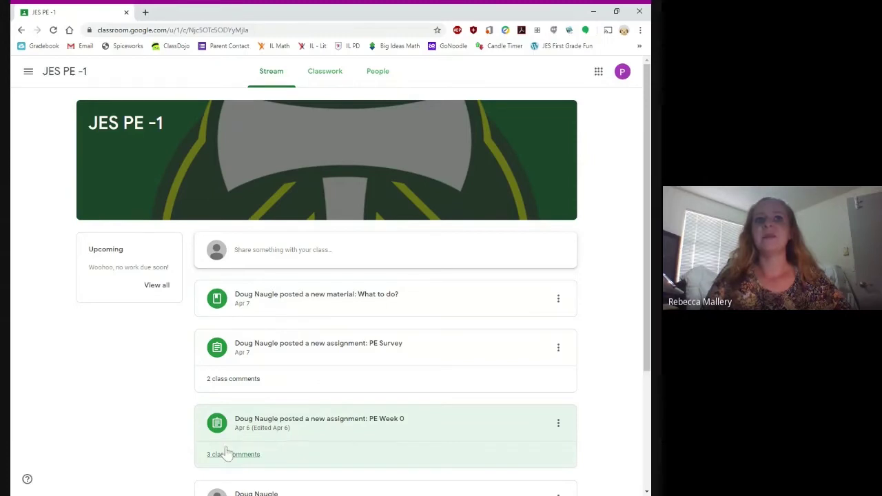
Step: Open the PE Week 0 assignment, due Jun 12, and dismiss the talk-with-your-teacher tip
{"action": "left_click", "coordinate": [324, 431]}
{"action": "left_click", "coordinate": [608, 279]}
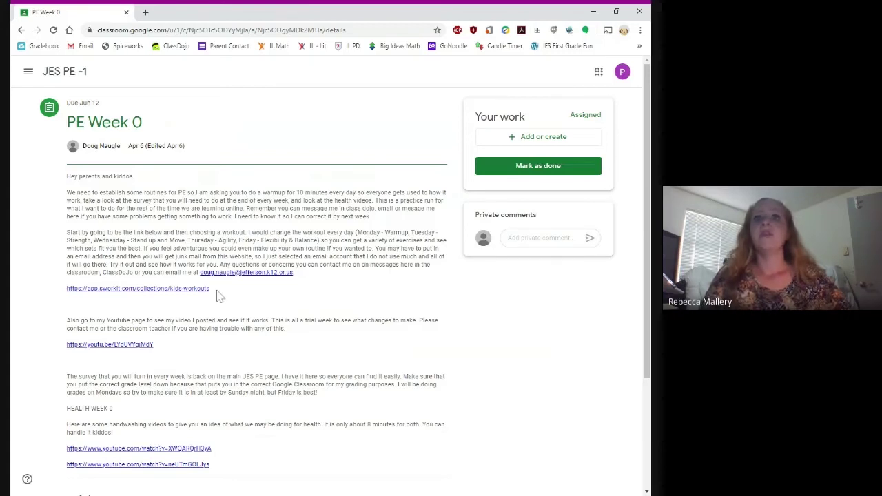
{"action": "scroll", "coordinate": [216, 295], "scroll_direction": "down", "scroll_amount": 1}
{"action": "scroll", "coordinate": [553, 171], "scroll_direction": "up", "scroll_amount": 1}
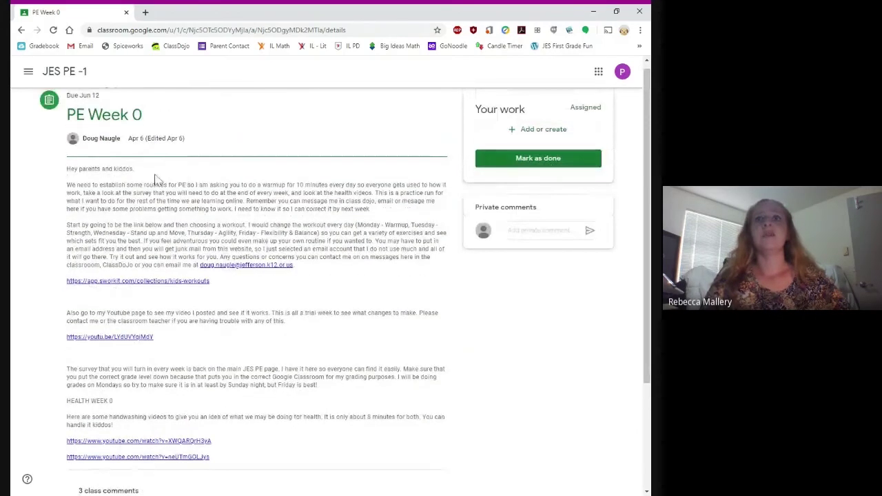
Step: Go to the JES First Grade class and look over its People list
{"action": "left_click", "coordinate": [28, 72]}
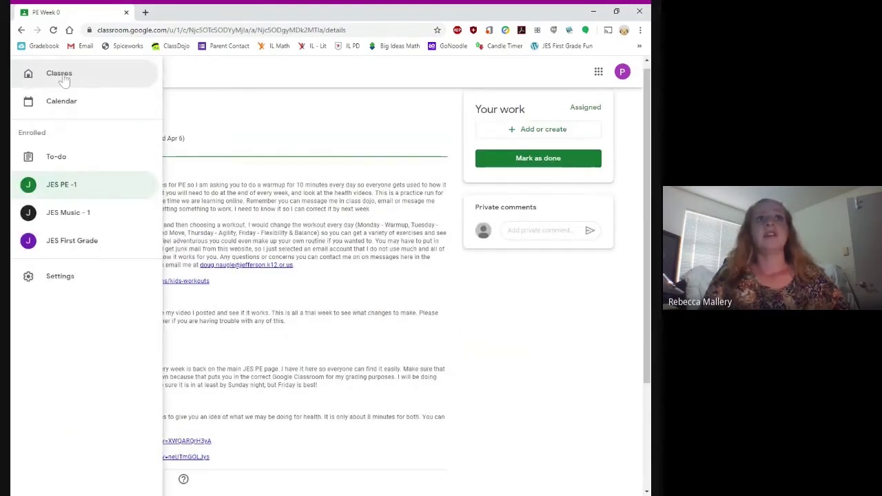
{"action": "left_click", "coordinate": [62, 77]}
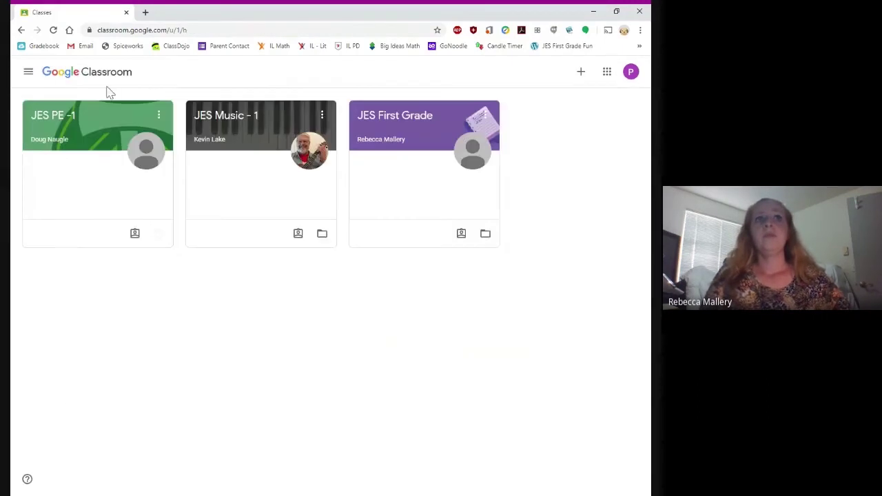
{"action": "left_click", "coordinate": [405, 117]}
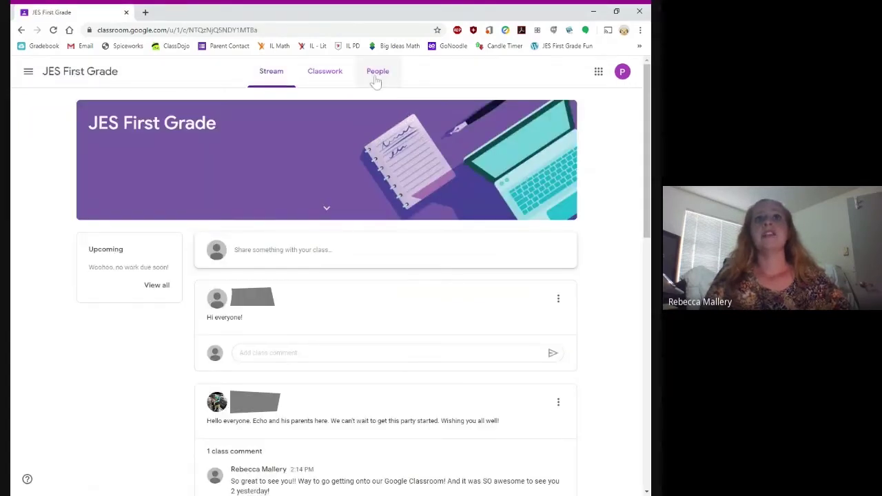
{"action": "left_click", "coordinate": [376, 76]}
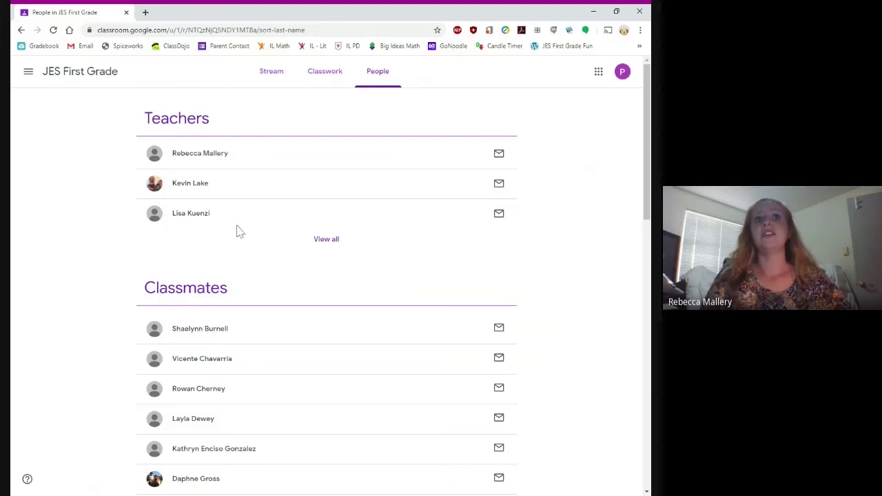
Step: From Classwork's View your work, open details of the assigned 'Join Mr. Naugle's Google Classroom Page!'
{"action": "left_click", "coordinate": [320, 74]}
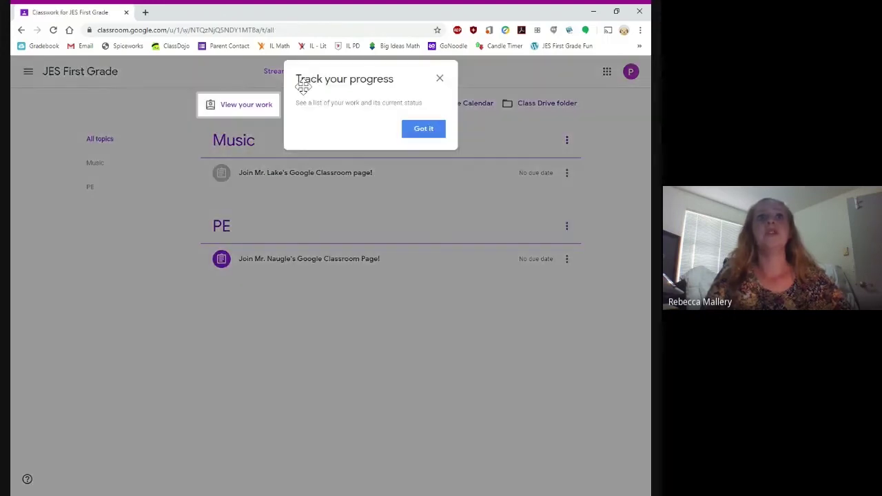
{"action": "left_click", "coordinate": [419, 132]}
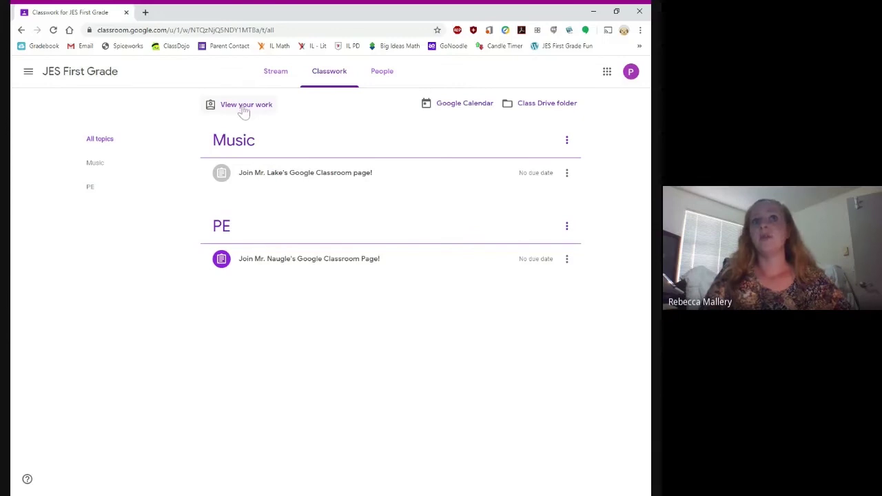
{"action": "left_click", "coordinate": [244, 112]}
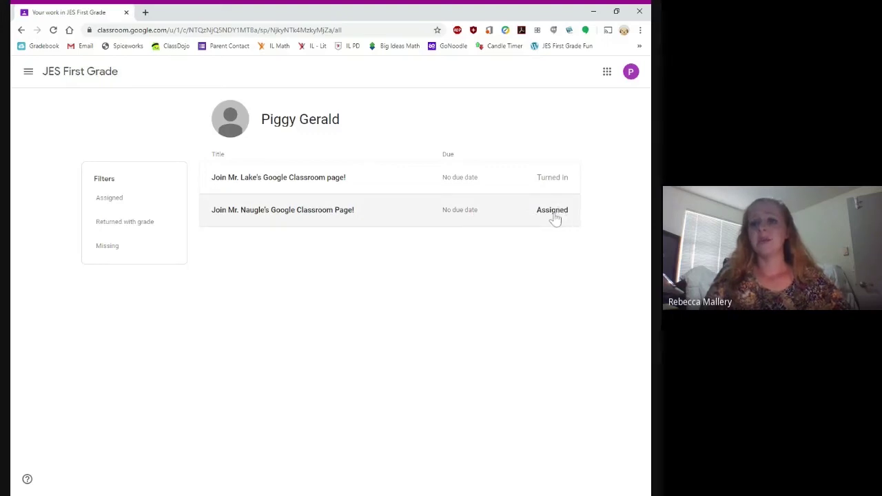
{"action": "left_click", "coordinate": [356, 213]}
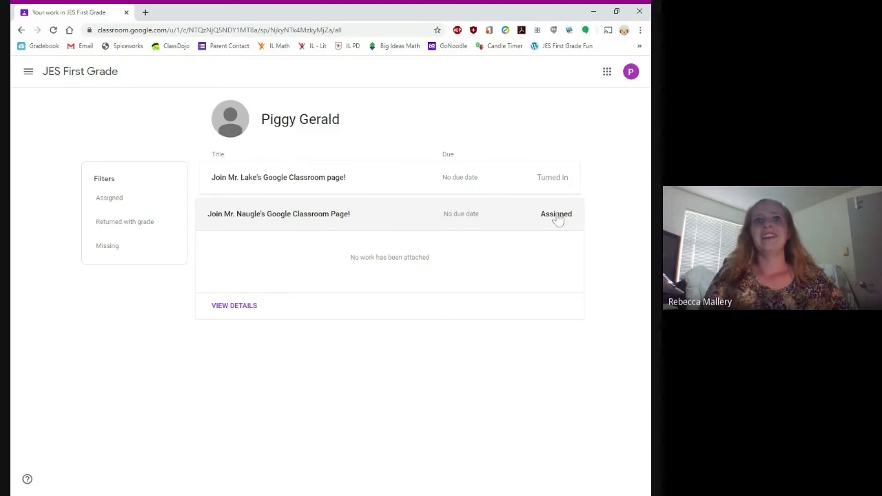
{"action": "left_click", "coordinate": [232, 307]}
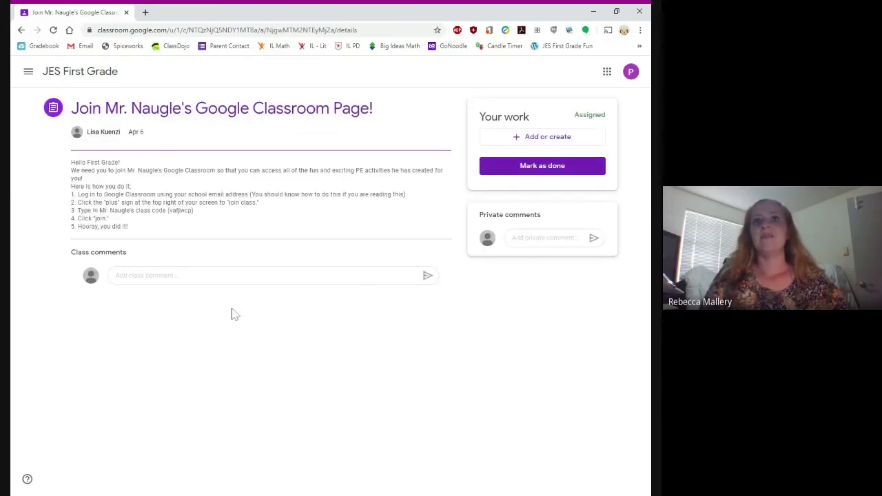
Step: Mark 'Join Mr. Naugle's Google Classroom Page!' done, then review JES First Grade's Classwork list
{"action": "left_click", "coordinate": [523, 172]}
{"action": "left_click", "coordinate": [381, 311]}
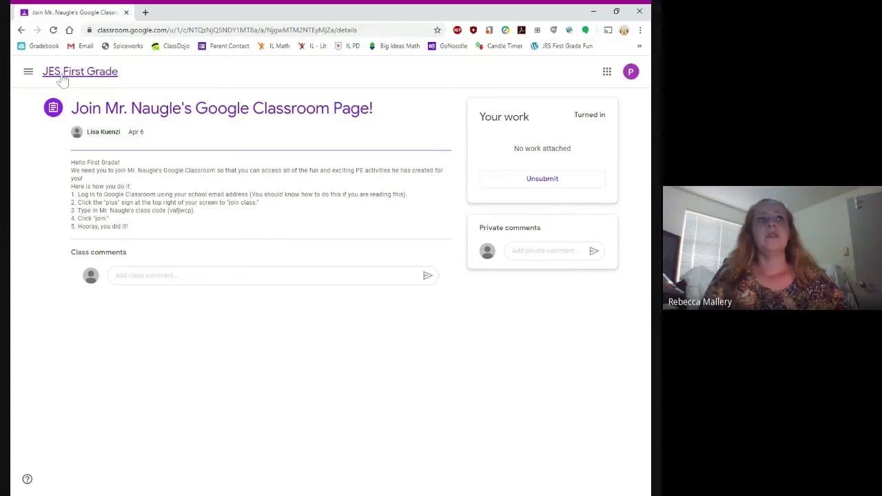
{"action": "left_click", "coordinate": [60, 80]}
{"action": "left_click", "coordinate": [303, 71]}
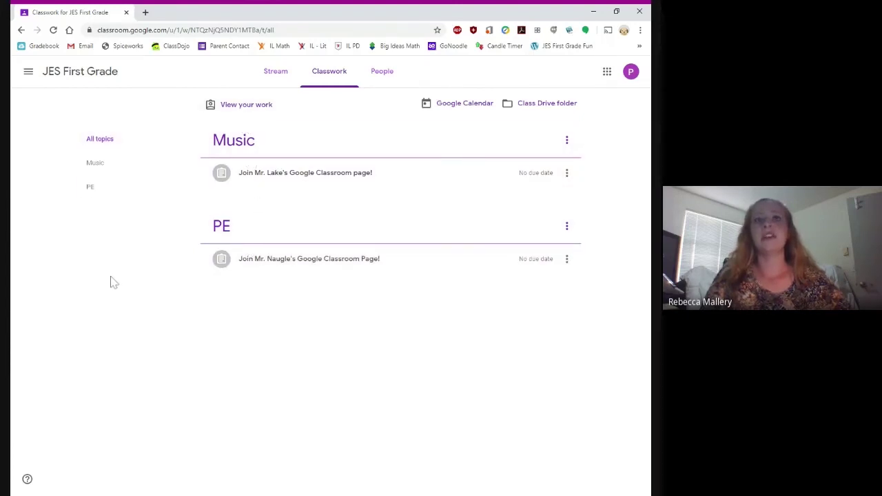
{"action": "left_click", "coordinate": [545, 105]}
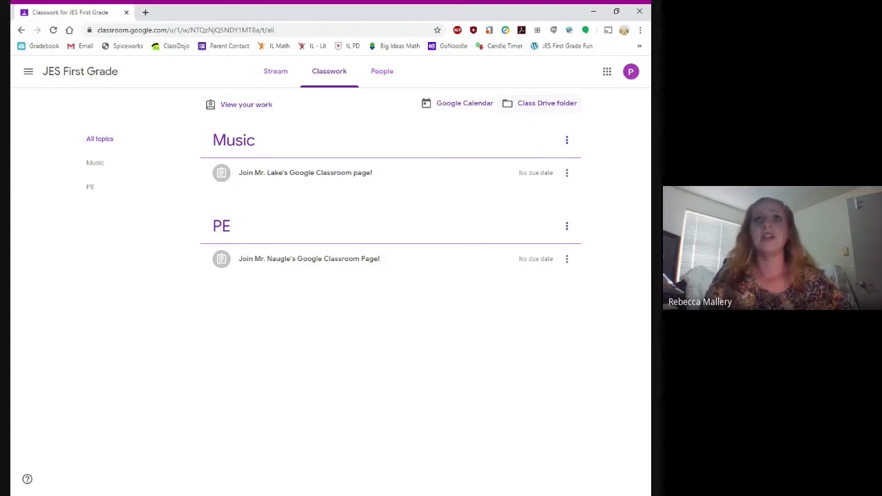
{"action": "left_click", "coordinate": [470, 109]}
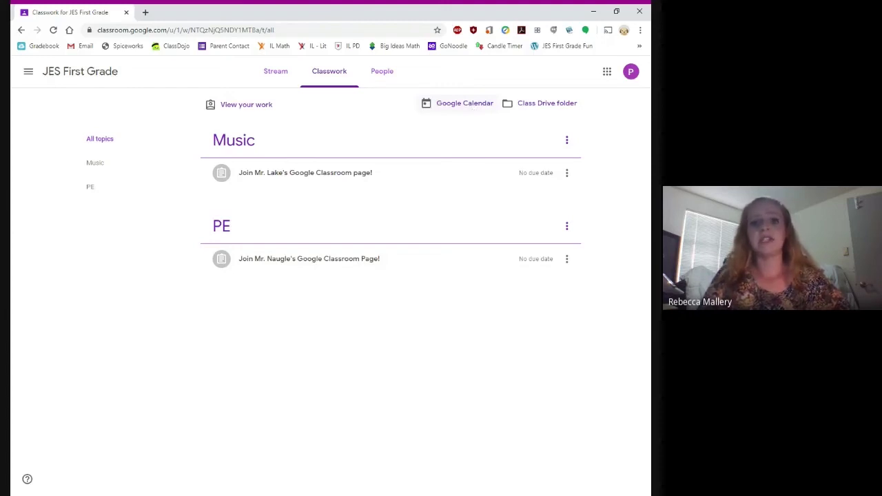